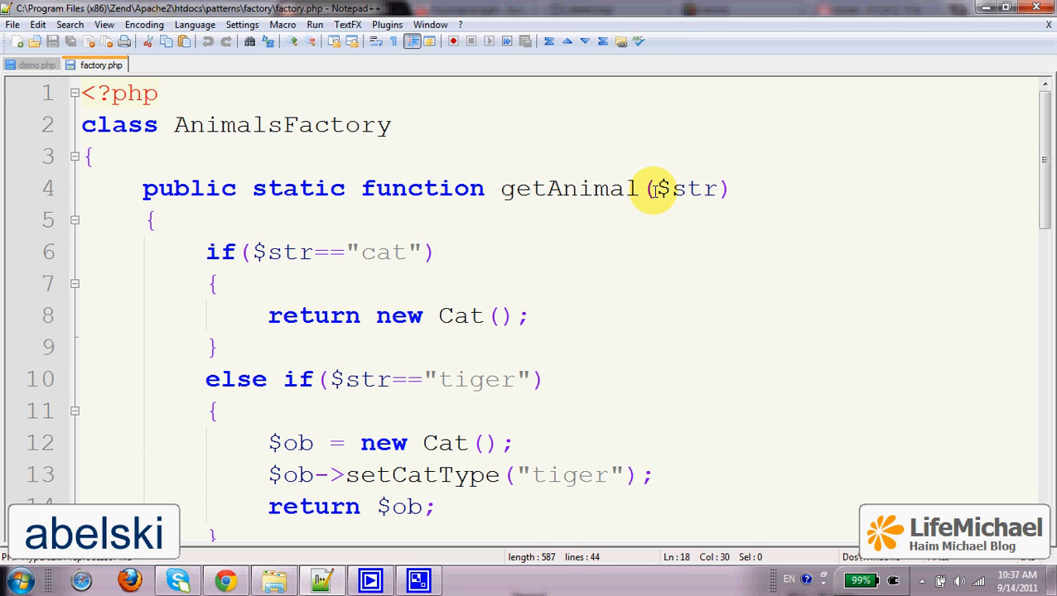
# Step: Highlight the getAnimal method name and its $str parameter in factory.php
pyautogui.moveTo(657, 189); pyautogui.dragTo(717, 189)
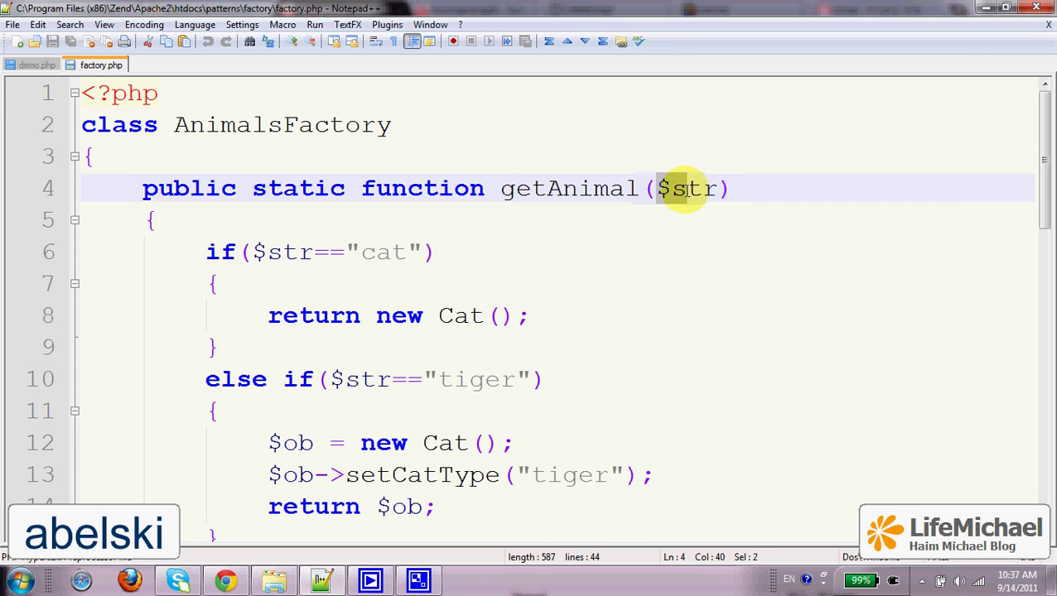
pyautogui.click(622, 217)
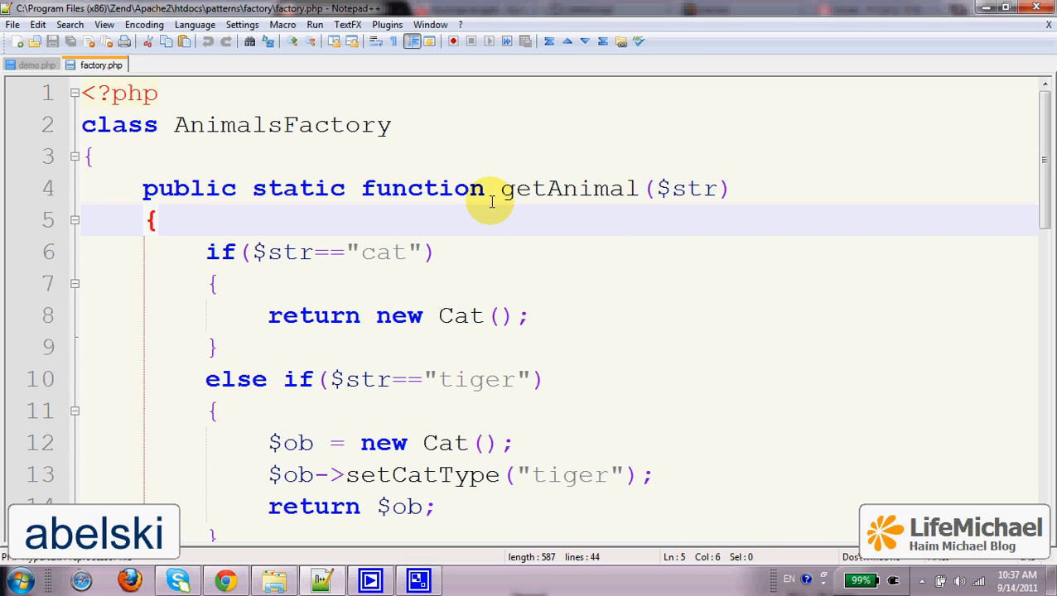
pyautogui.moveTo(658, 189); pyautogui.dragTo(718, 189)
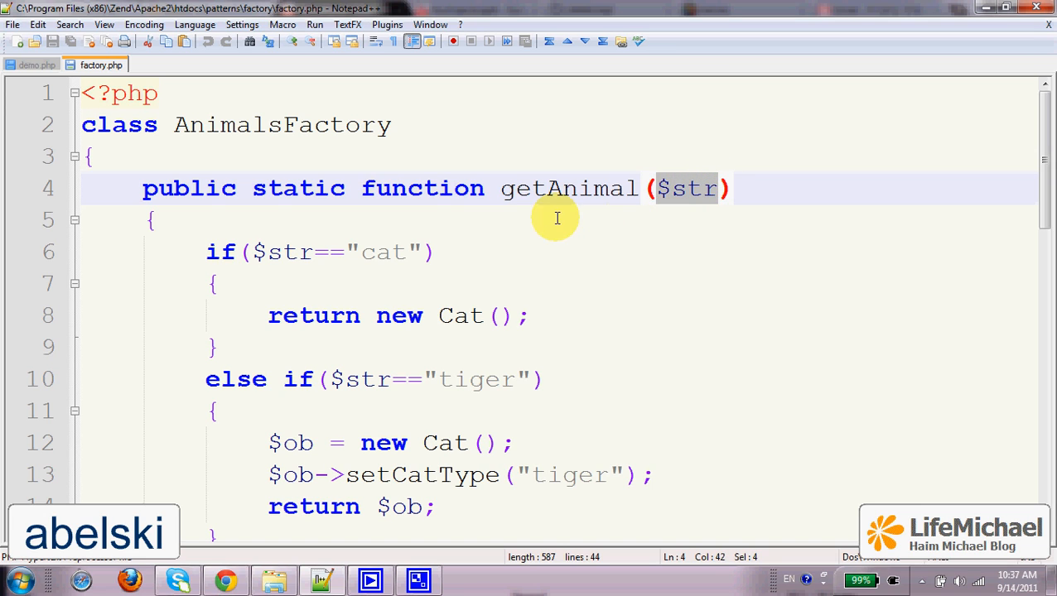
pyautogui.moveTo(499, 189)
pyautogui.mouseDown()
pyautogui.moveTo(661, 195)
pyautogui.moveTo(642, 192)
pyautogui.mouseUp()
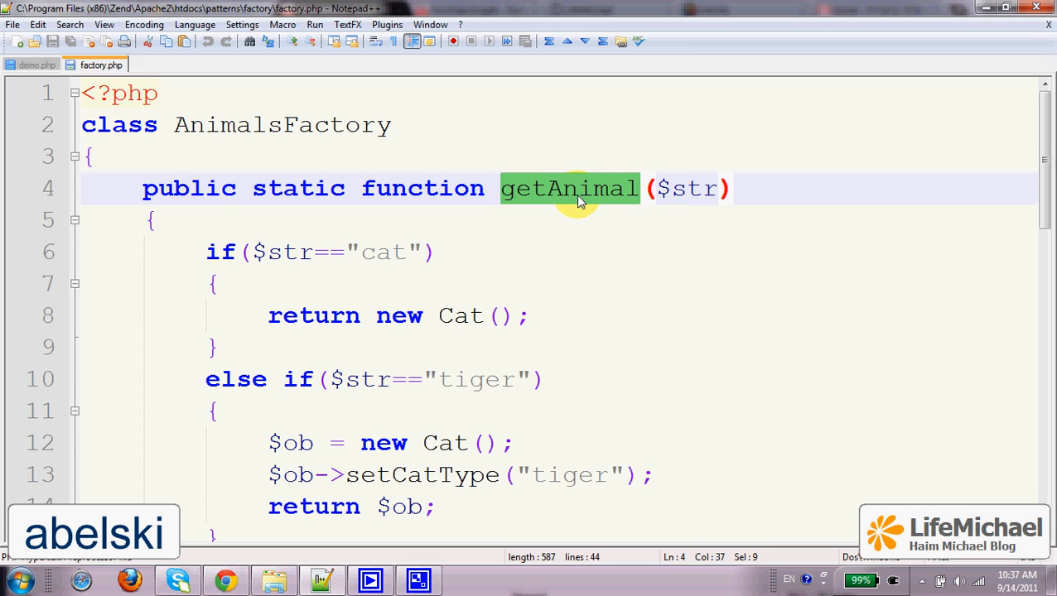
# Step: Point out the Cat and Dog objects created in the branches and the setCatType call
pyautogui.click(463, 287)
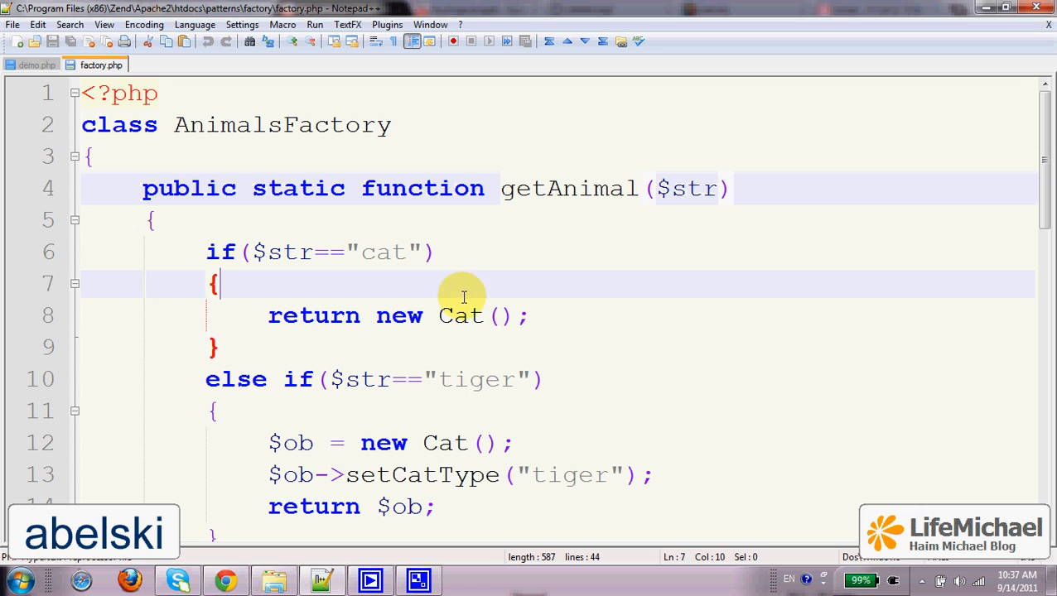
pyautogui.doubleClick(462, 317)
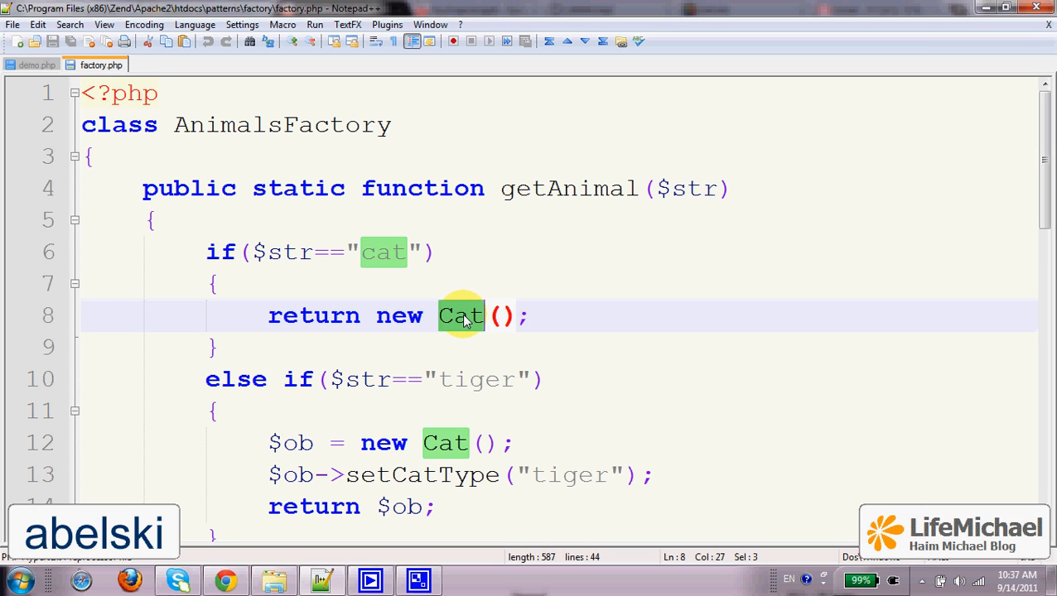
pyautogui.scroll(-1, 464, 319)
pyautogui.scroll(-1, 460, 414)
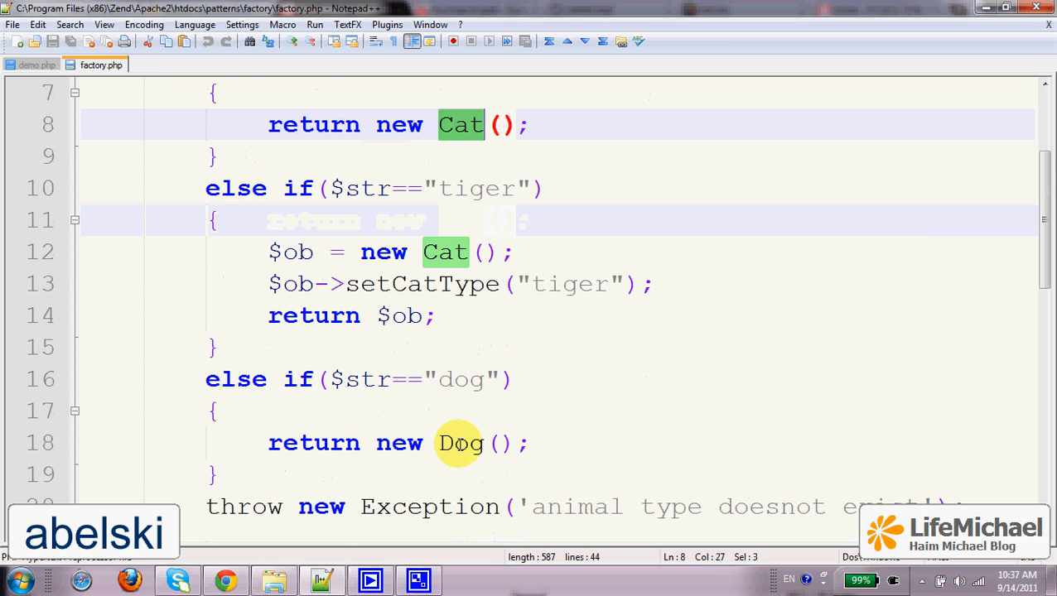
pyautogui.doubleClick(461, 444)
pyautogui.scroll(1, 530, 273)
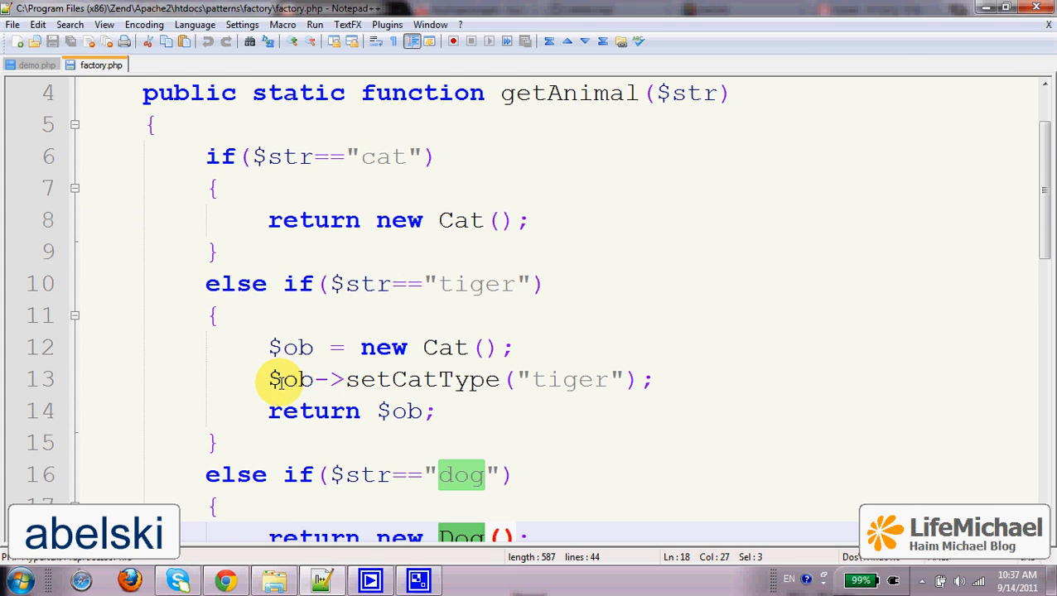
pyautogui.moveTo(269, 380); pyautogui.dragTo(639, 381)
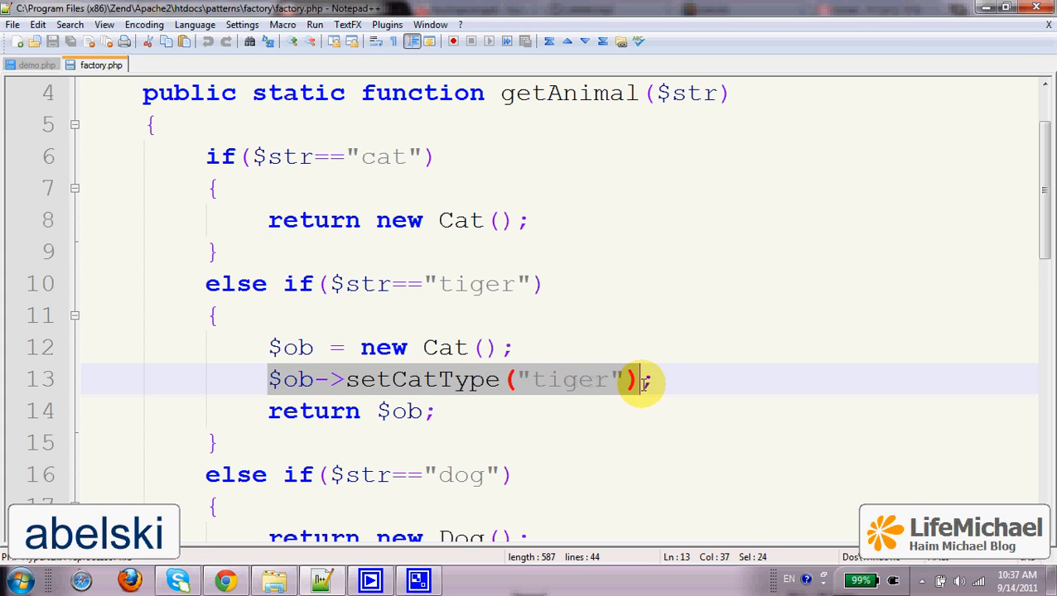
pyautogui.click(643, 340)
pyautogui.scroll(3, 644, 311)
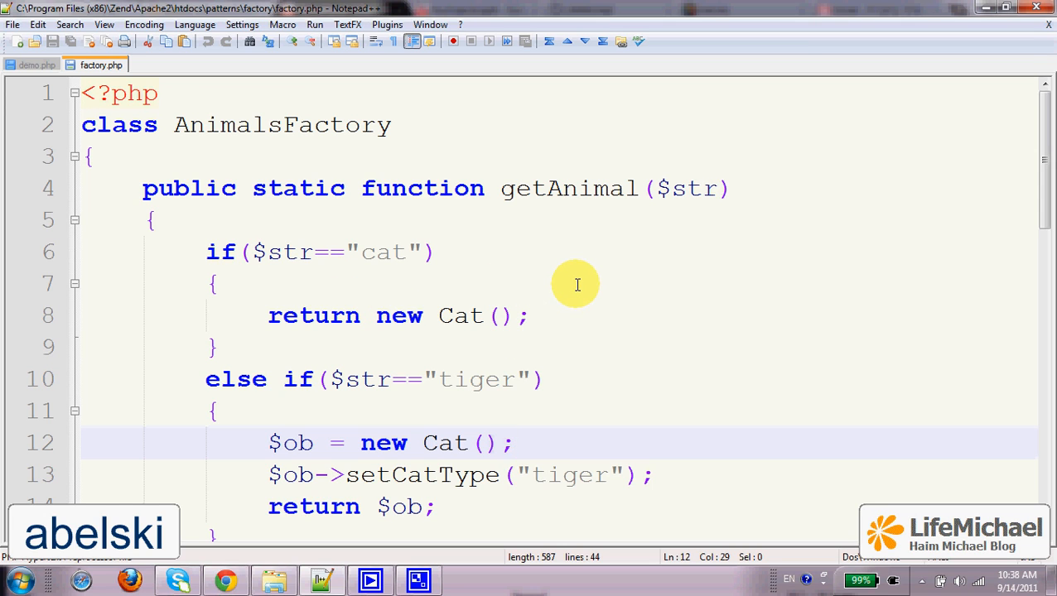
pyautogui.click(38, 66)
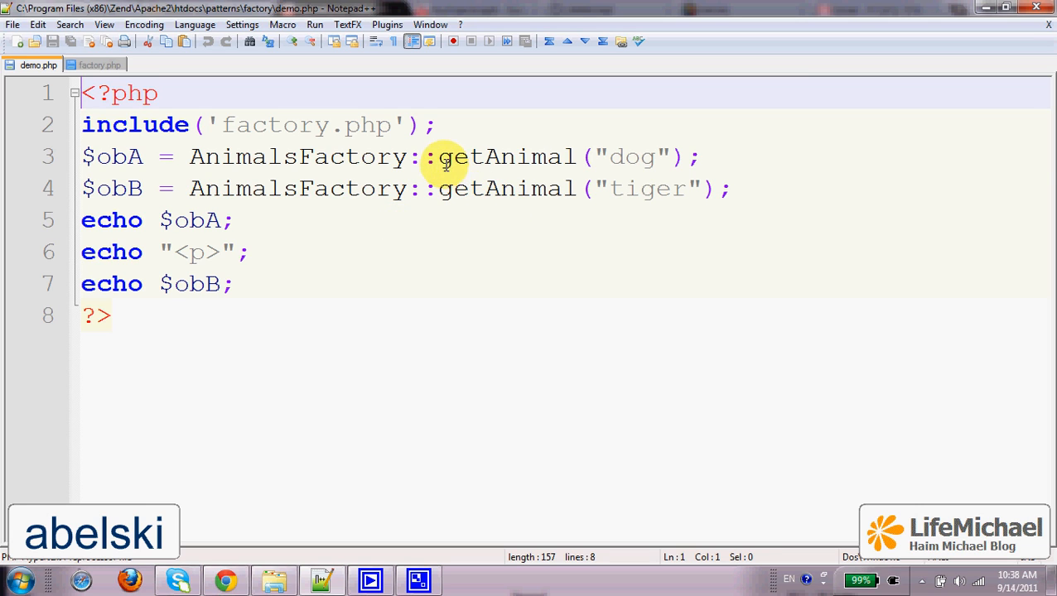
pyautogui.moveTo(439, 157); pyautogui.dragTo(578, 158)
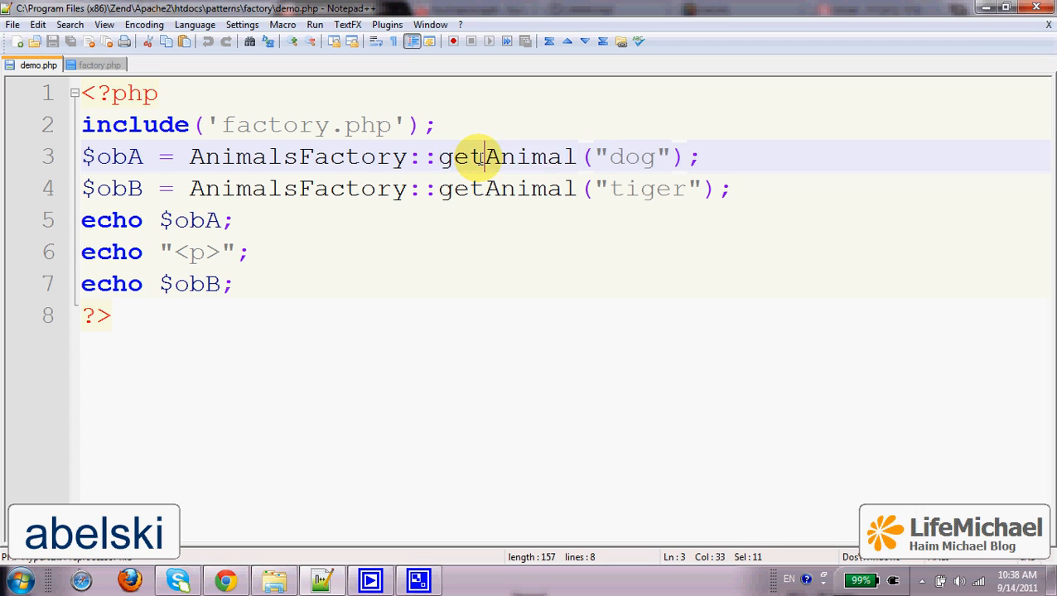
pyautogui.moveTo(411, 158); pyautogui.dragTo(577, 158)
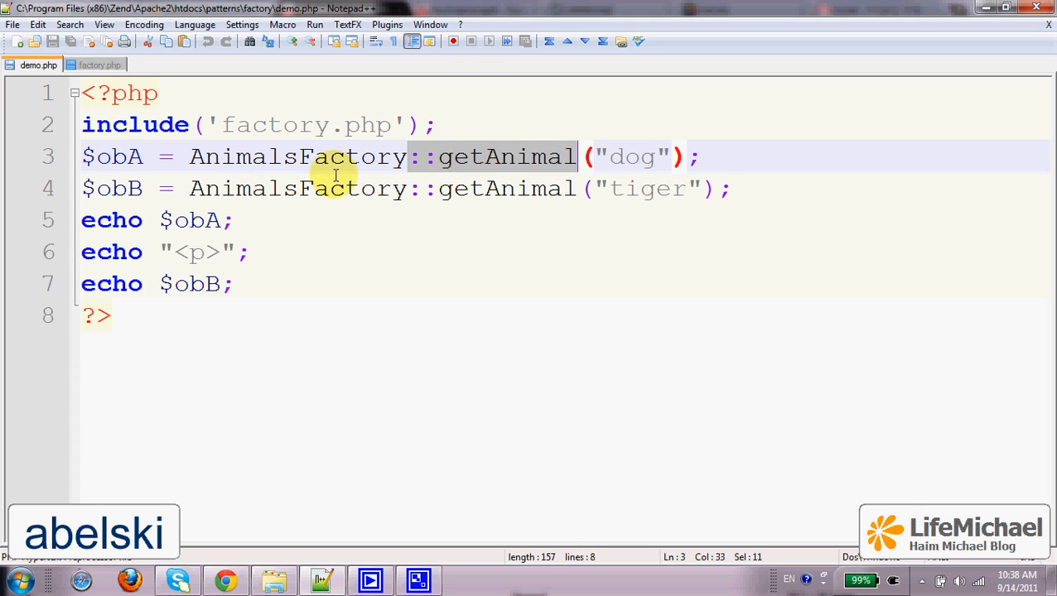
pyautogui.doubleClick(122, 157)
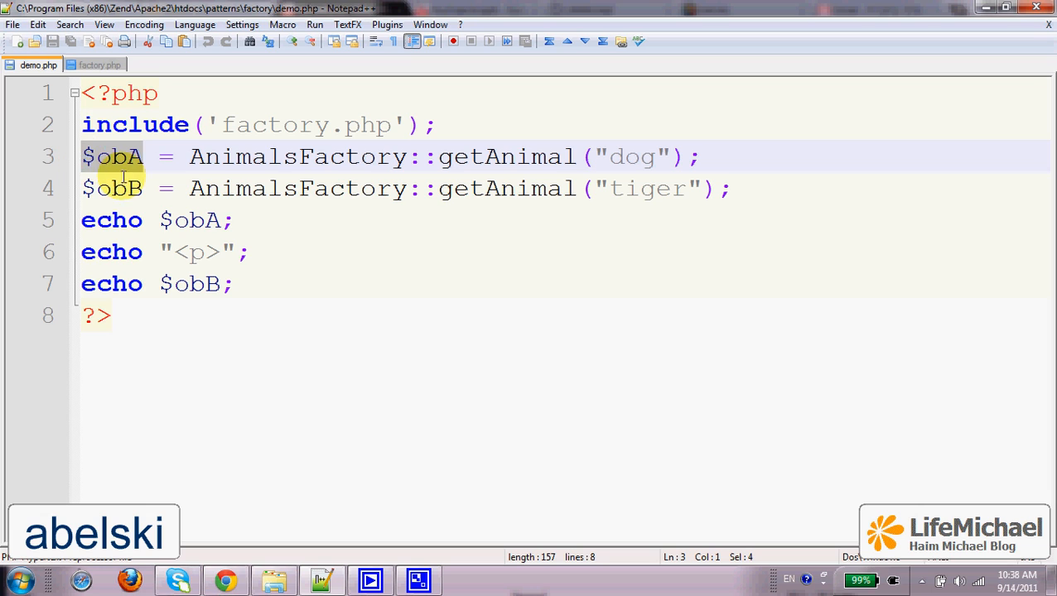
pyautogui.click(234, 220)
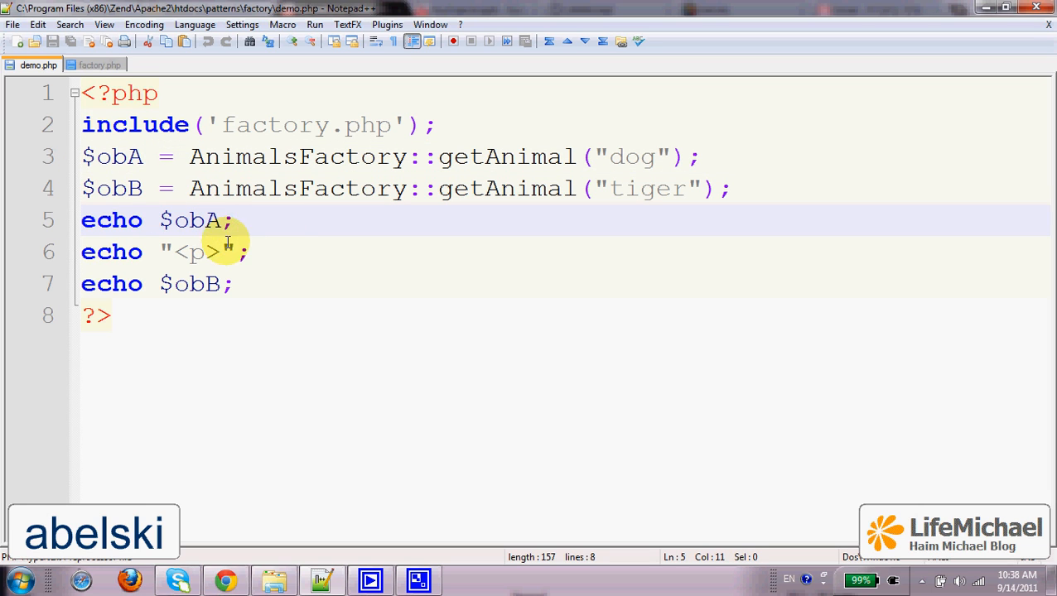
# Step: Bring Chrome forward and switch to the localhost demo page
pyautogui.click(222, 579)
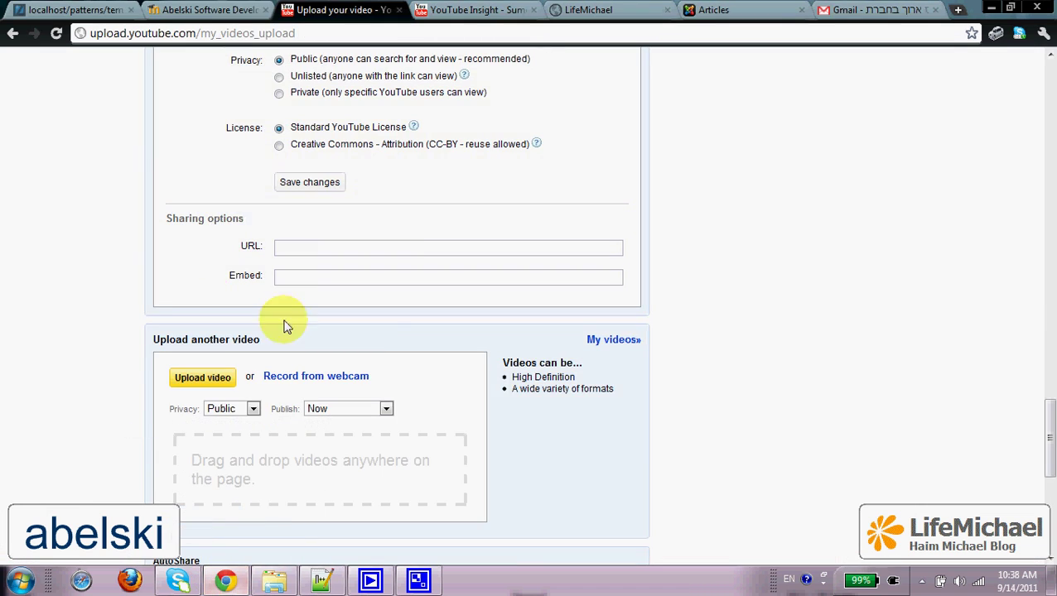
pyautogui.click(207, 9)
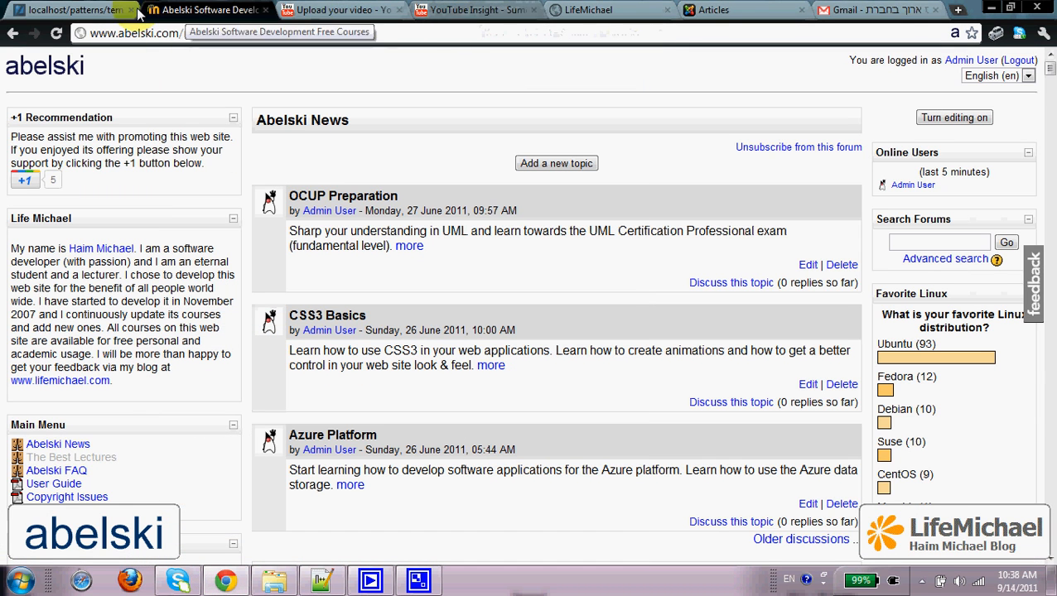
pyautogui.click(79, 9)
# Step: Replace 'template' with 'factory' in the address and load the factory demo.php page
pyautogui.click(178, 33)
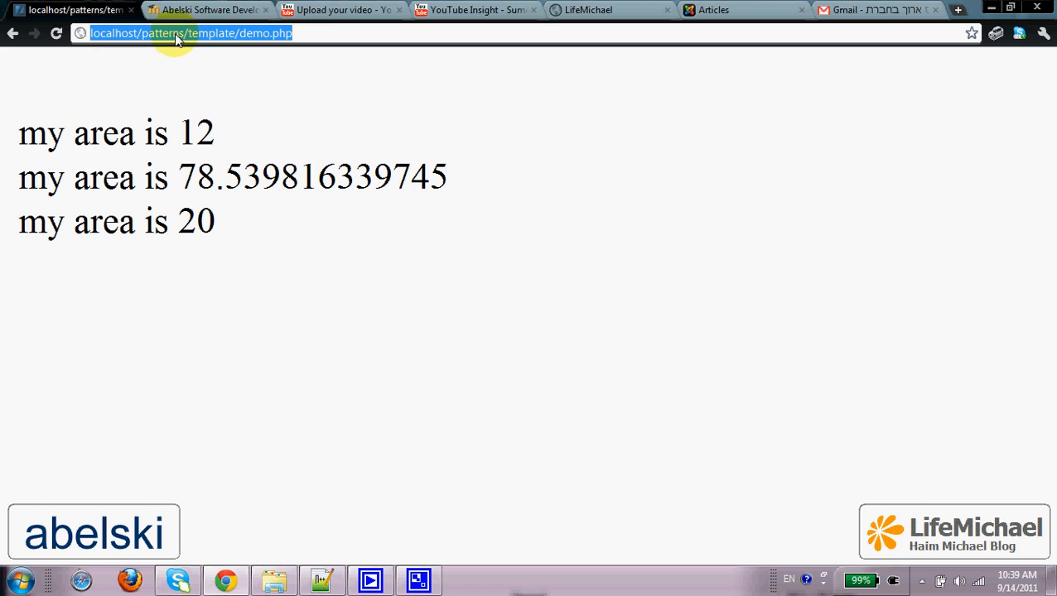
pyautogui.click(189, 33)
pyautogui.doubleClick(211, 33)
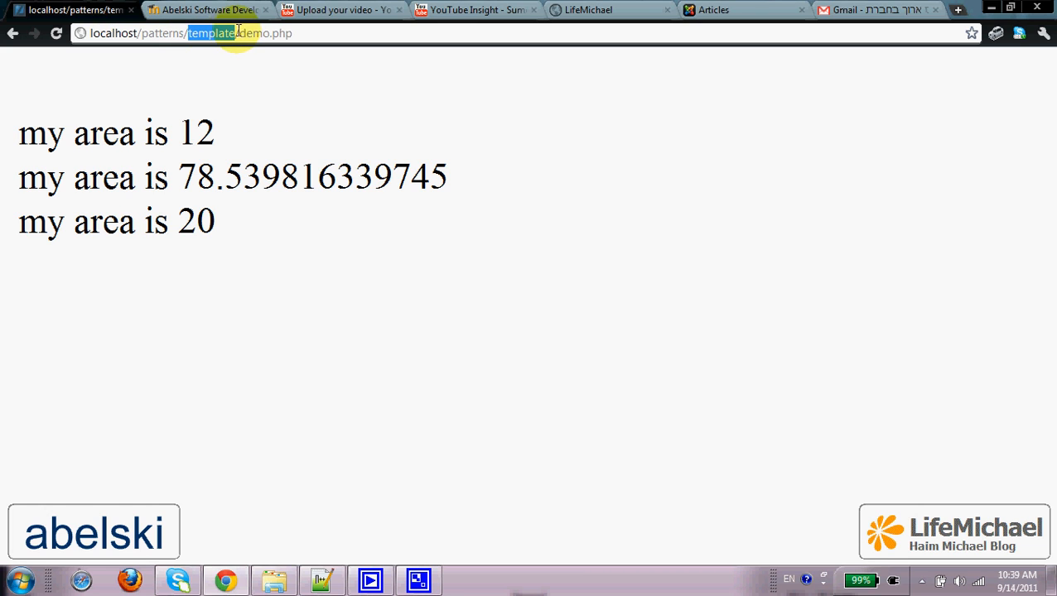
pyautogui.write('factory')
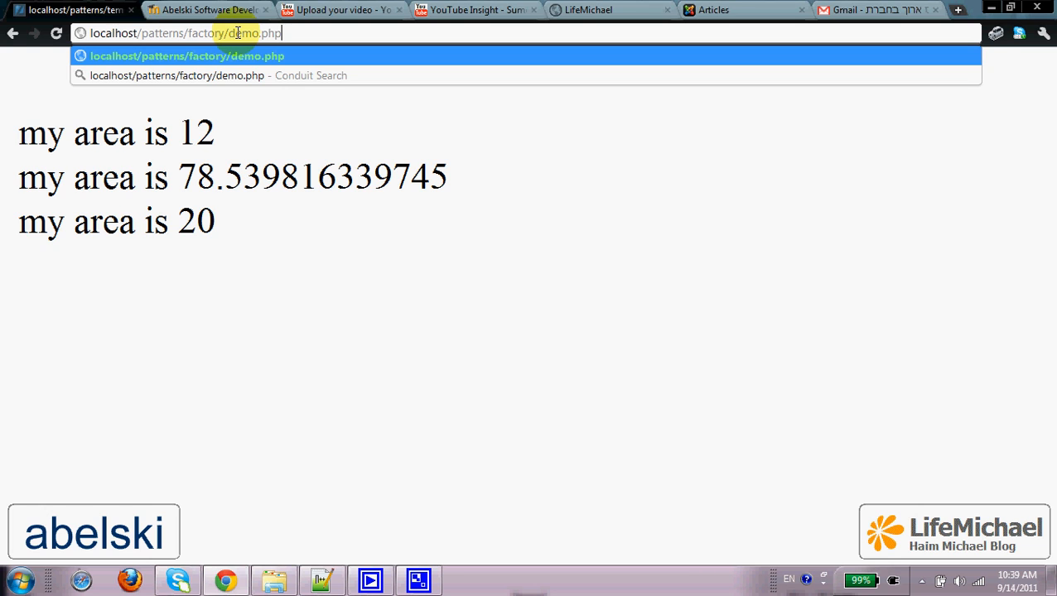
pyautogui.press('Return')
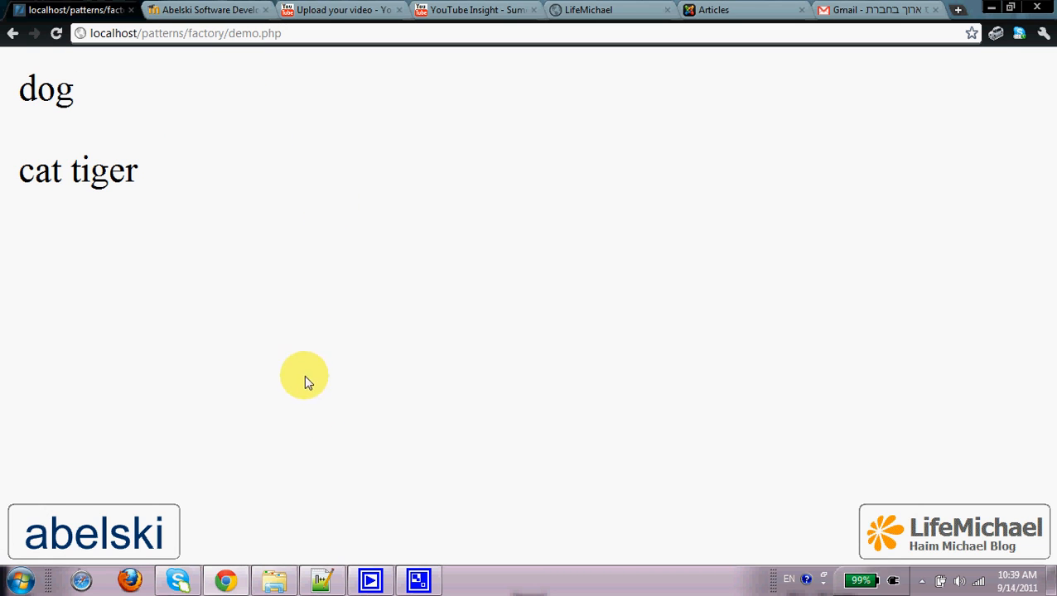
# Step: Return to Notepad++ and show factory.php with the dog branch and exception
pyautogui.click(325, 581)
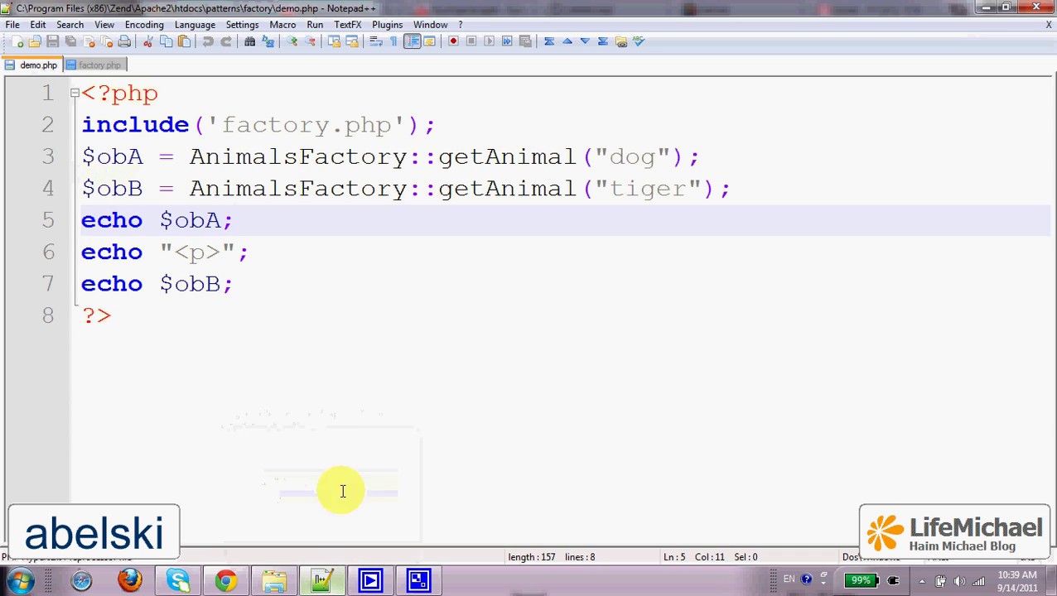
pyautogui.click(100, 65)
pyautogui.scroll(-4, 534, 319)
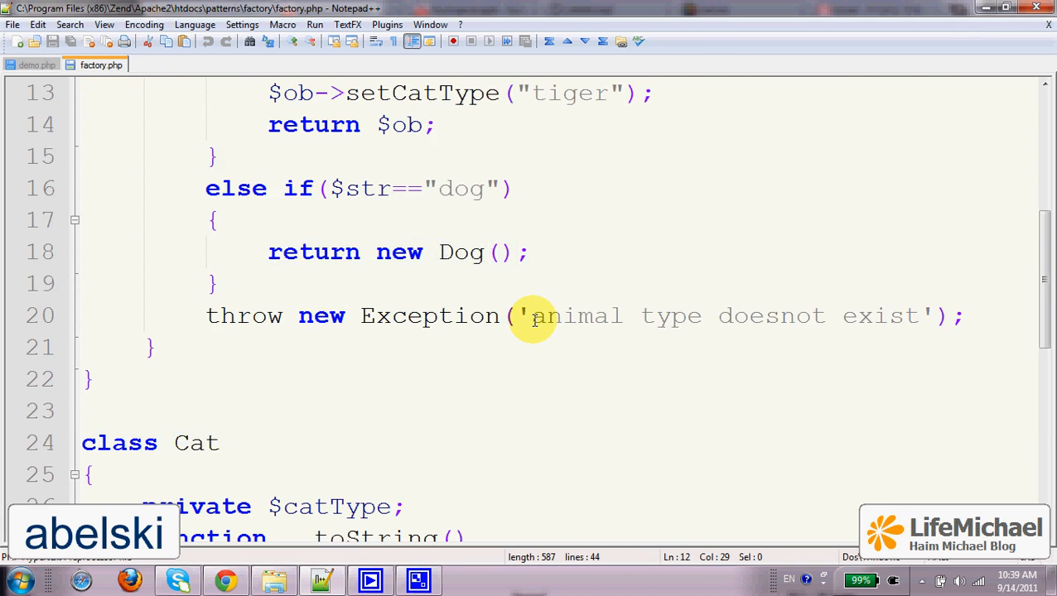